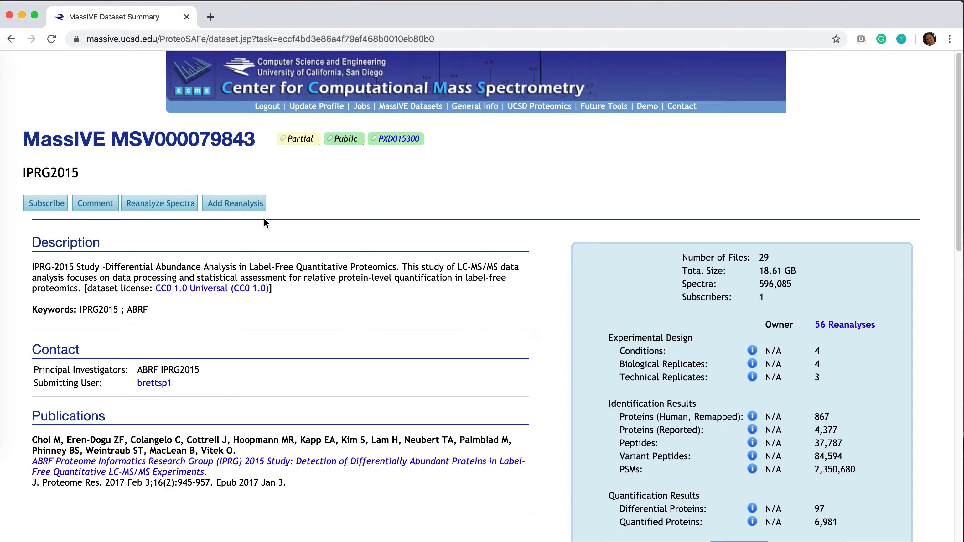
# Add a reanalysis to dataset IPRG2015, titled "MassIVE.quant reanalysis from MaxQuant (quant RMSV00000000249.2)+MSstats workflow v1.3", and describe its Andromeda, MaxQuant and MSstats(1.3) analysis
pyautogui.click(235, 204)
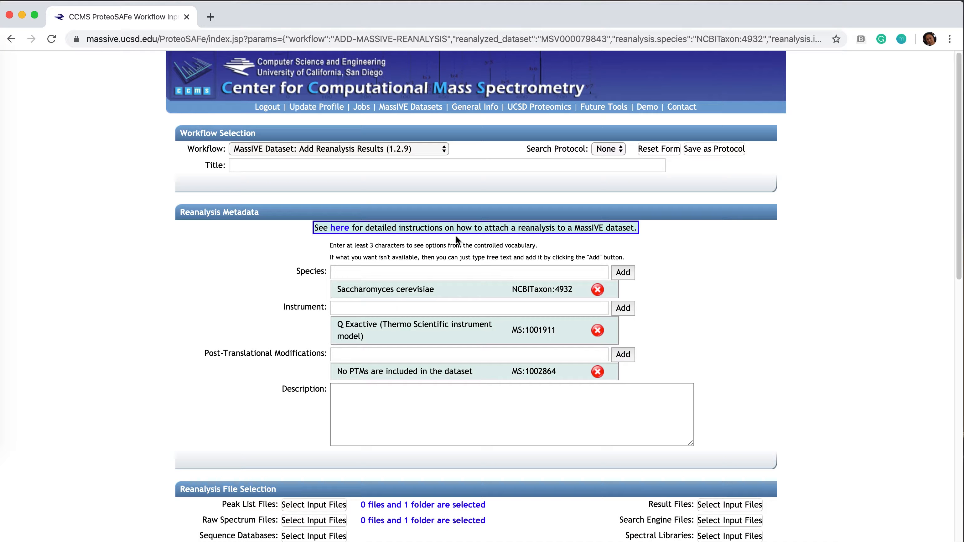
pyautogui.click(259, 165)
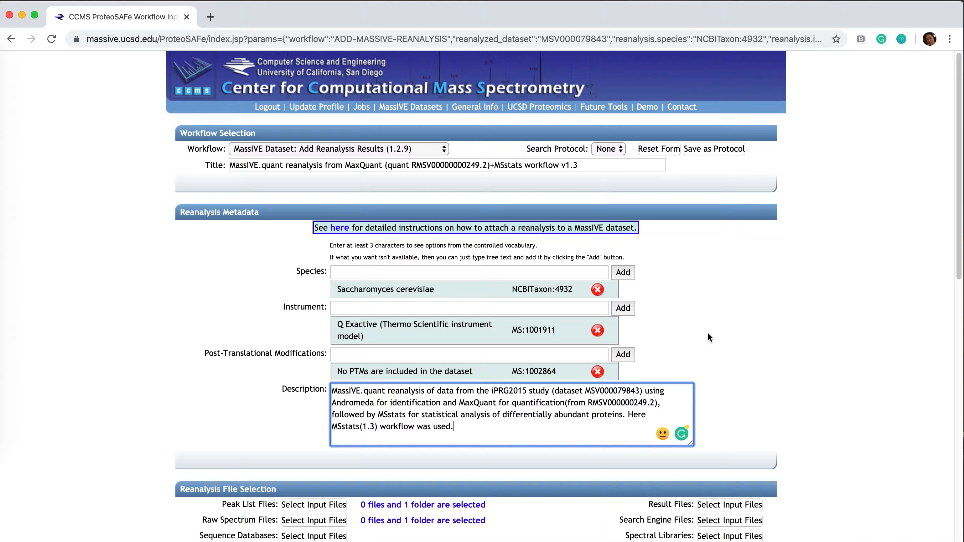
# Expand the selection of input files from MassIVE datasets and filter the dataset list by 79843
pyautogui.scroll(-5, 310, 345)
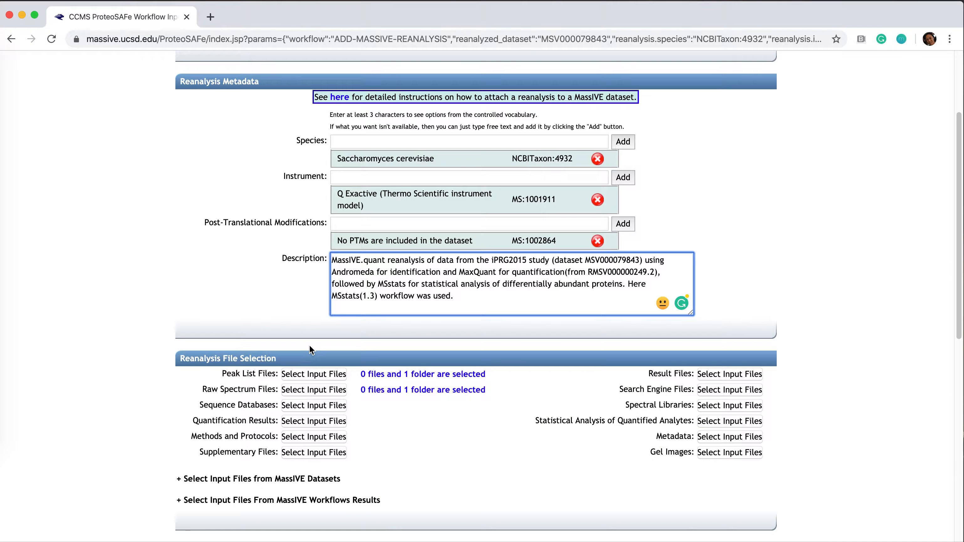
pyautogui.scroll(-2, 369, 362)
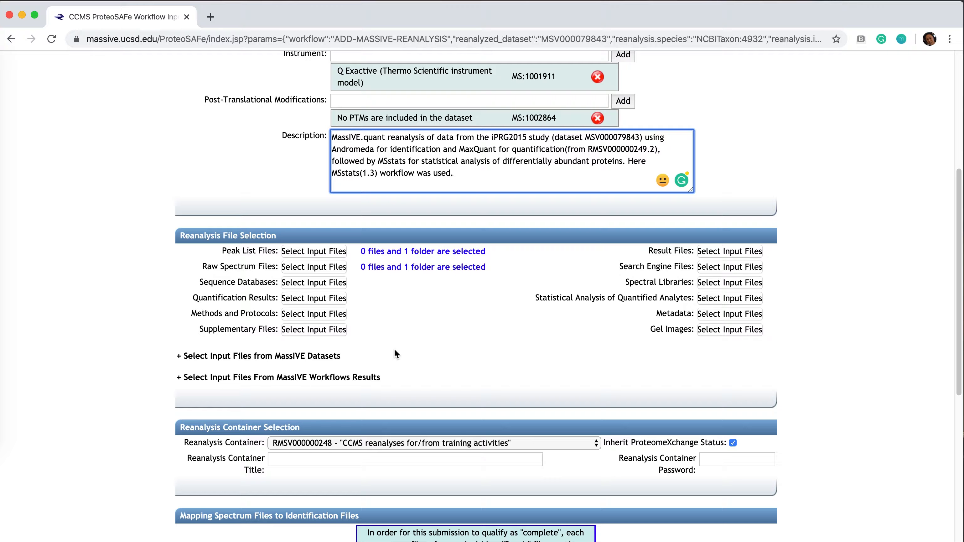
pyautogui.scroll(-1, 393, 339)
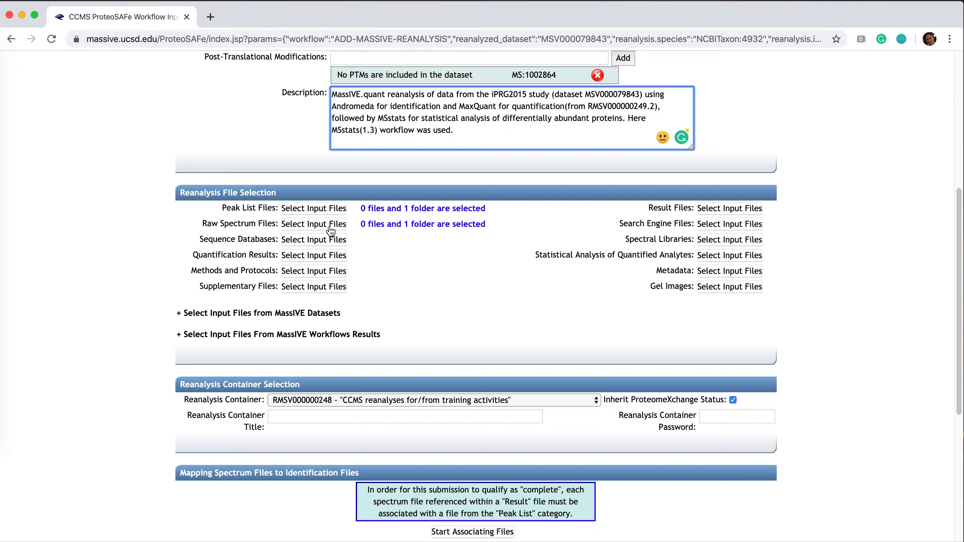
pyautogui.scroll(-1, 369, 285)
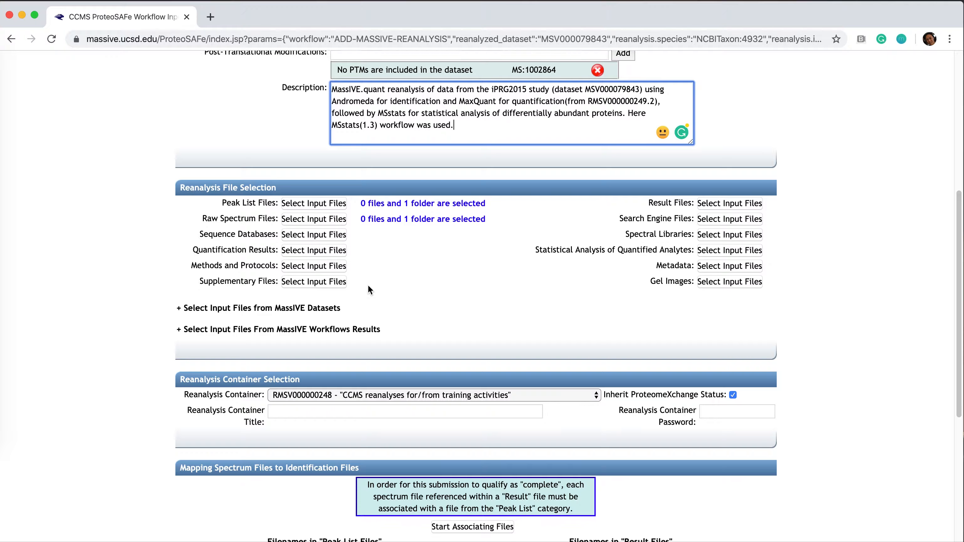
pyautogui.scroll(-2, 369, 289)
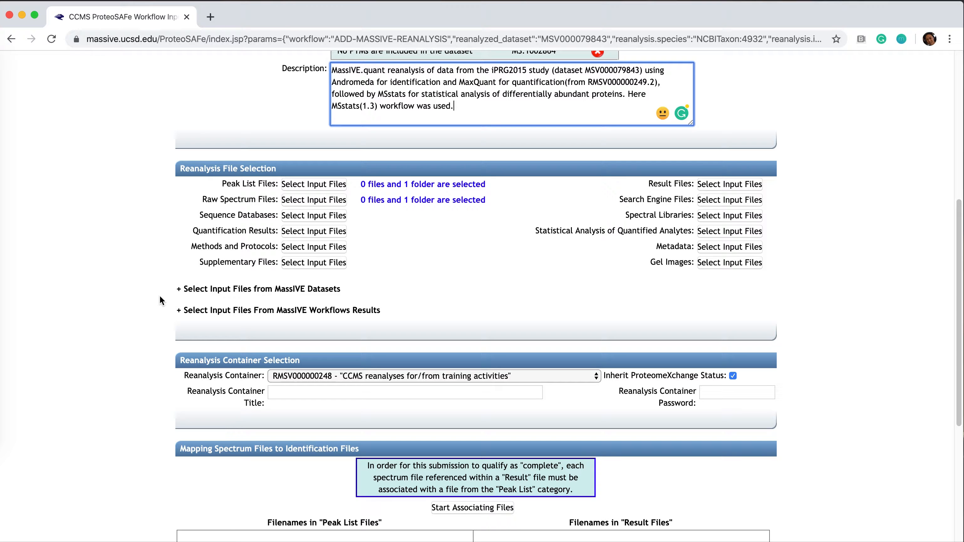
pyautogui.click(177, 290)
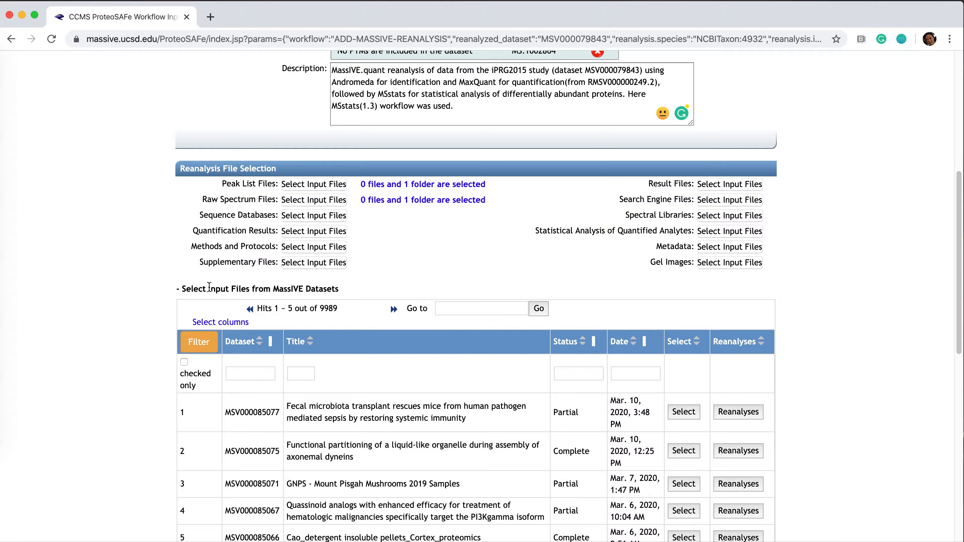
pyautogui.scroll(-2, 212, 288)
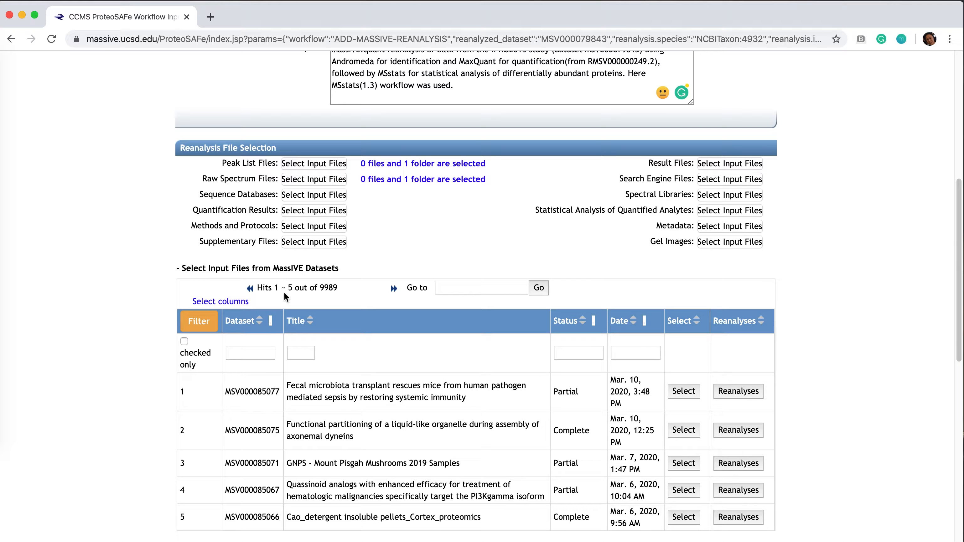
pyautogui.click(250, 353)
pyautogui.write('79843')
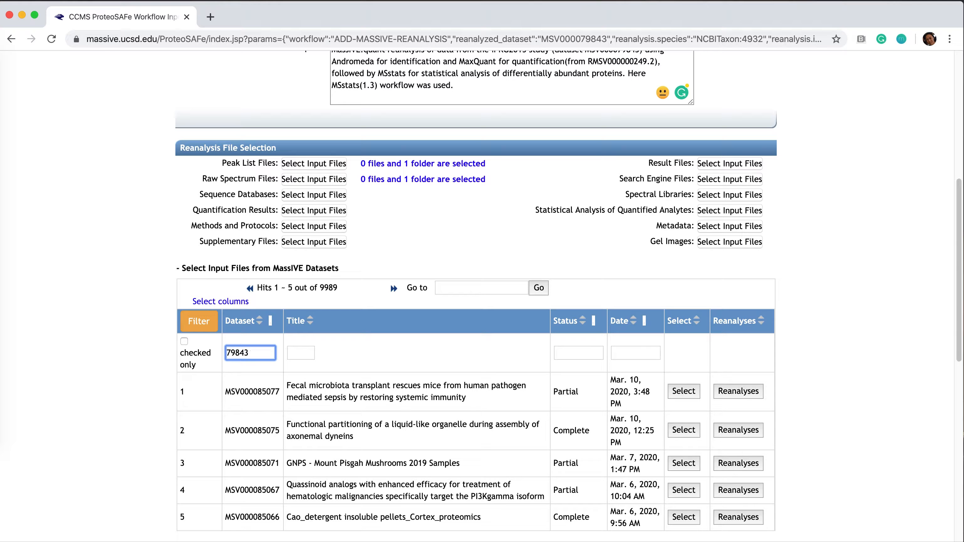
pyautogui.click(196, 325)
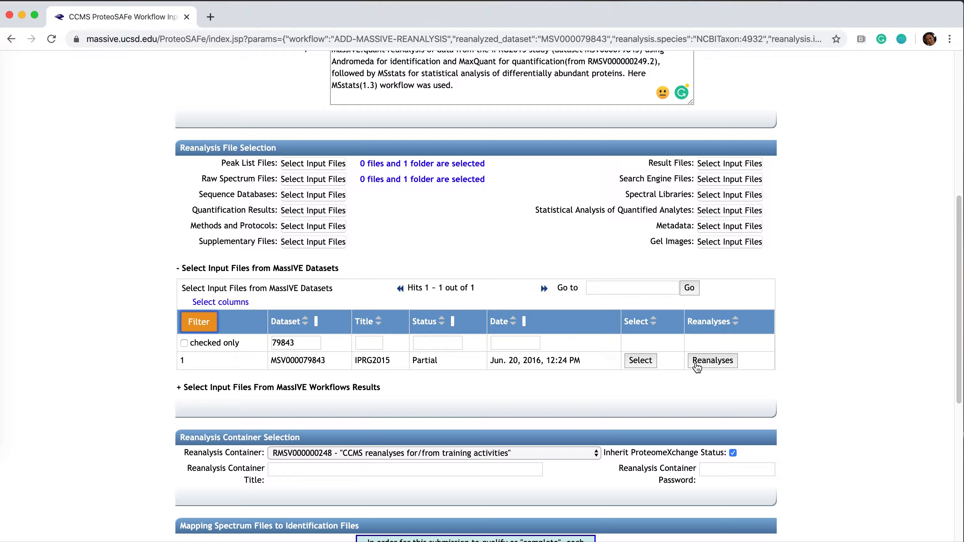
# Browse the reanalyses of dataset MSV000079843 and open the files of MassIVE.Quant-Reanalysis-MaxQuant
pyautogui.click(713, 363)
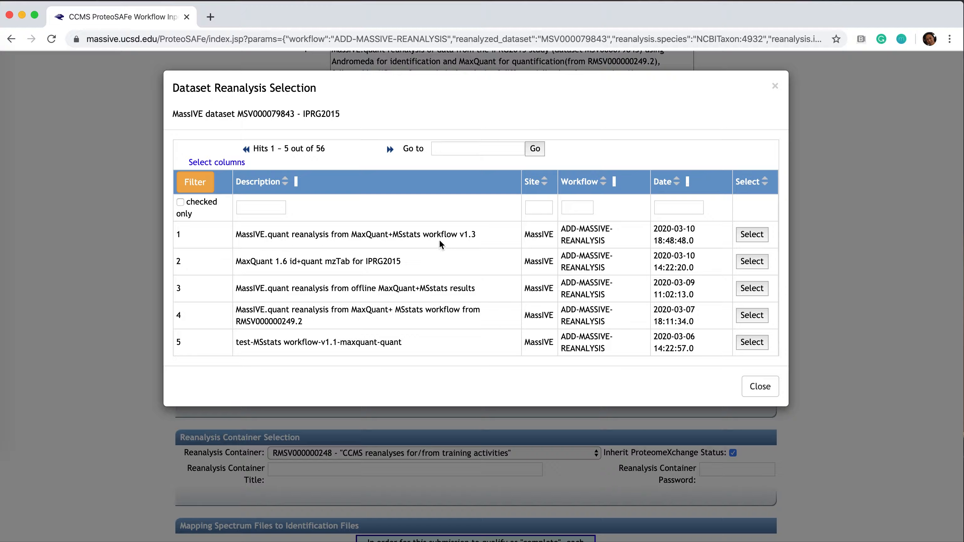
pyautogui.doubleClick(391, 149)
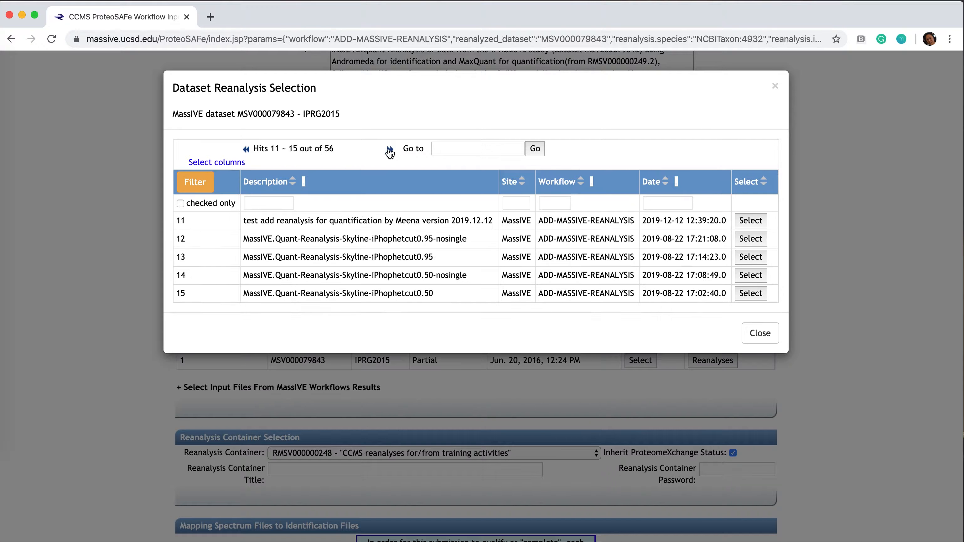
pyautogui.click(390, 150)
pyautogui.click(390, 150)
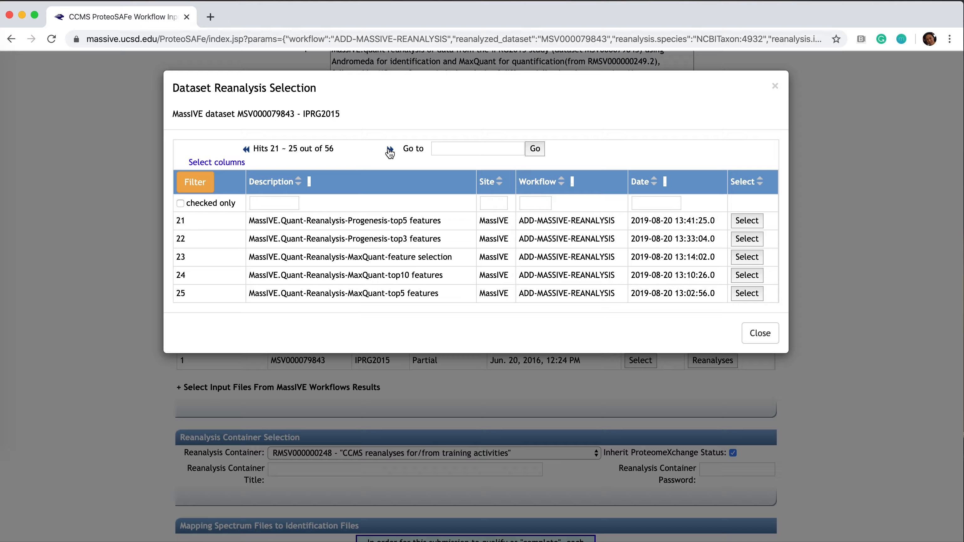
pyautogui.click(390, 150)
pyautogui.click(389, 150)
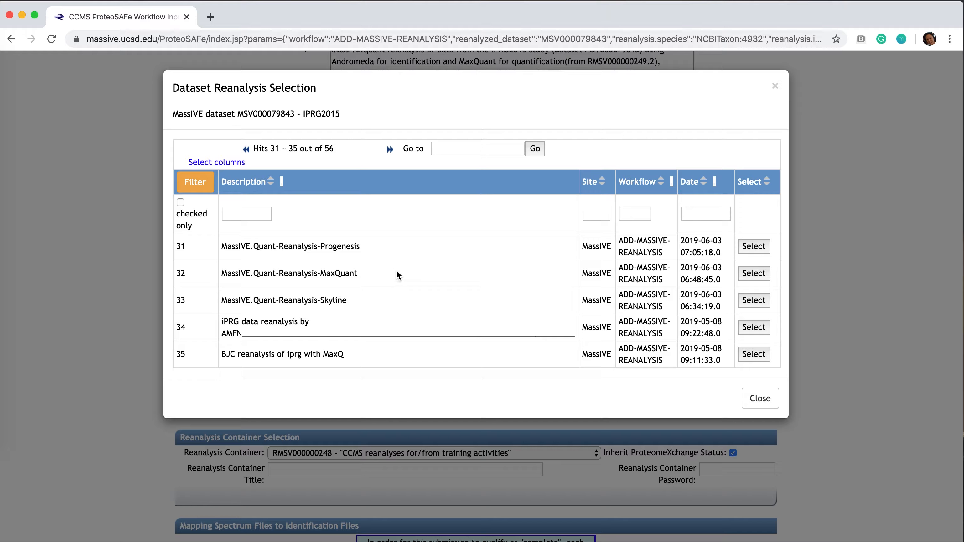
pyautogui.click(750, 274)
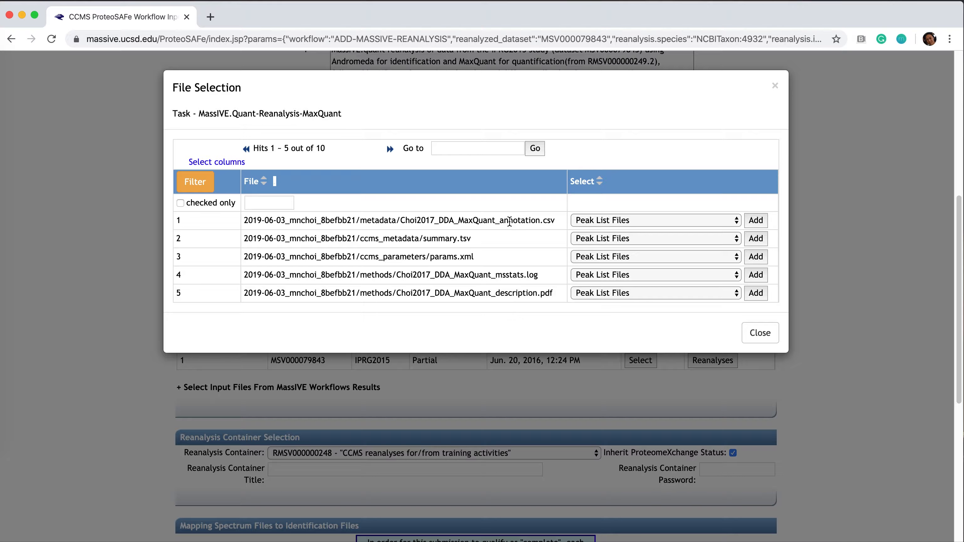
# Add Choi2017_DDA_MaxQuant_annotation.csv to the reanalysis as a Metadata file
pyautogui.click(735, 222)
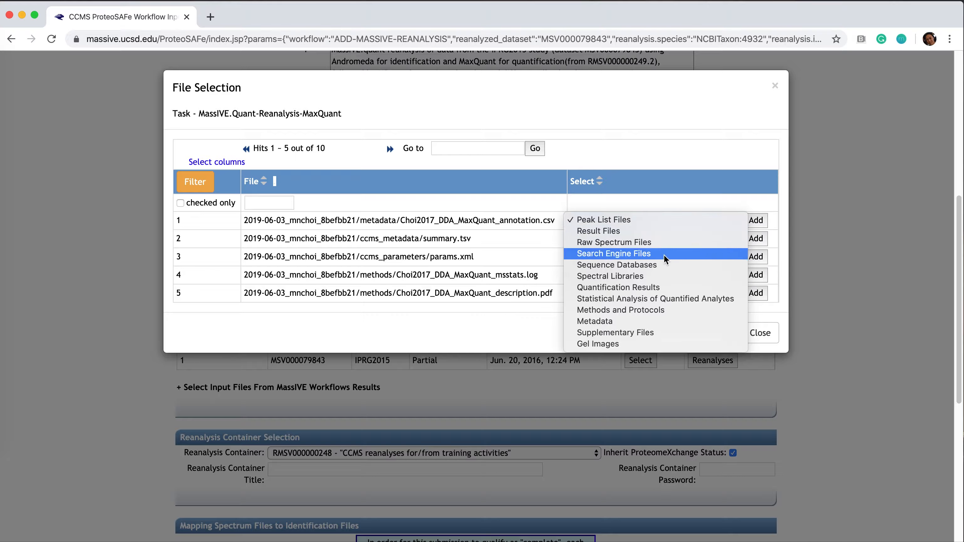
pyautogui.click(610, 323)
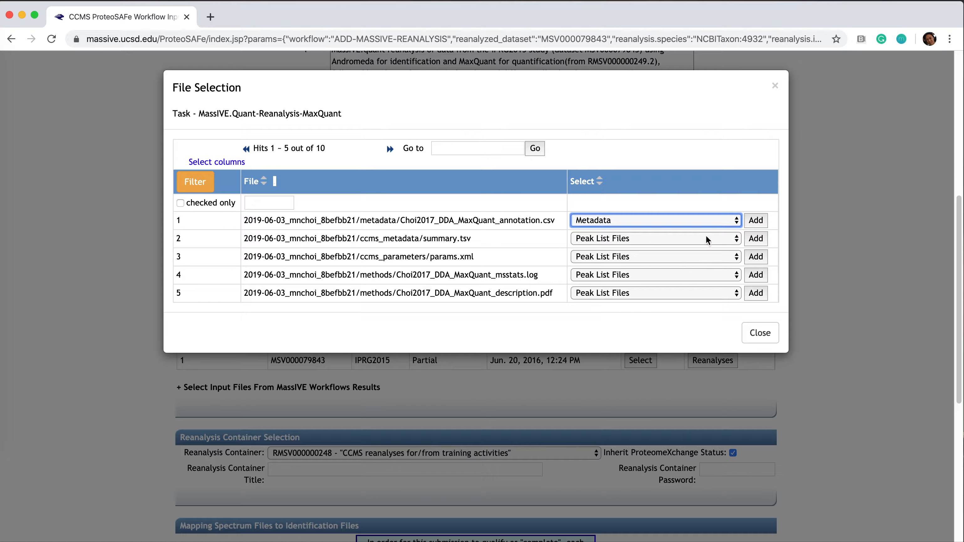
pyautogui.click(755, 220)
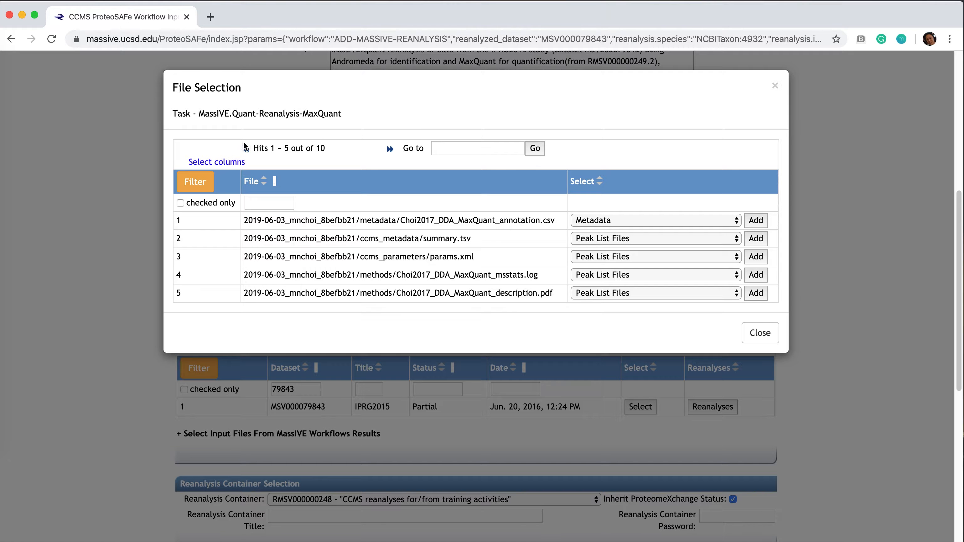
# Add Choi2017_DDA_MaxQuant_evidence.txt to the reanalysis as a Quantification Results file
pyautogui.click(390, 148)
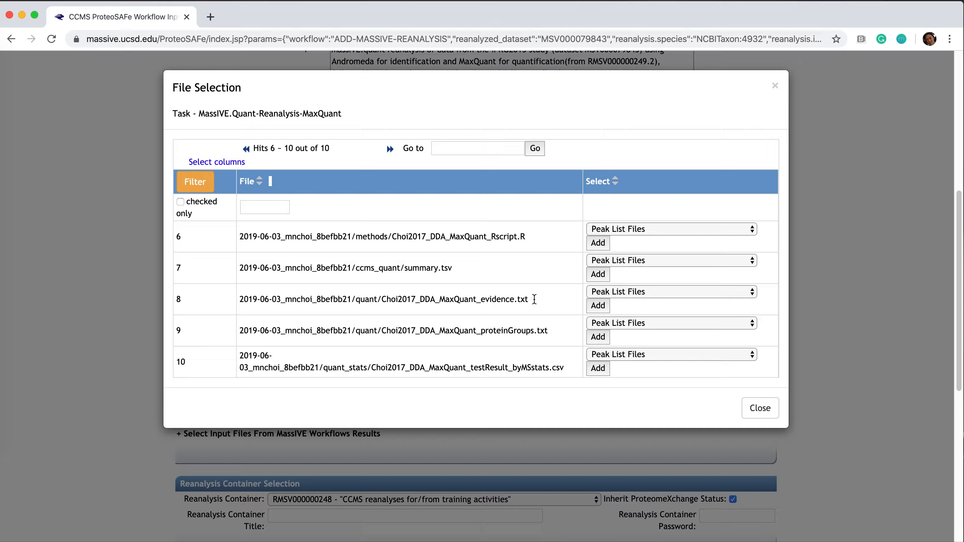
pyautogui.click(723, 291)
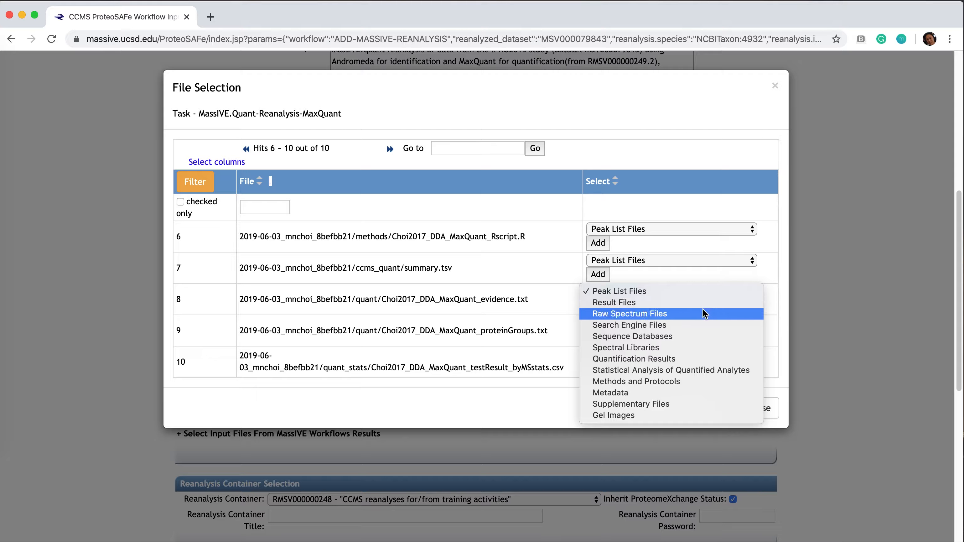
pyautogui.click(665, 359)
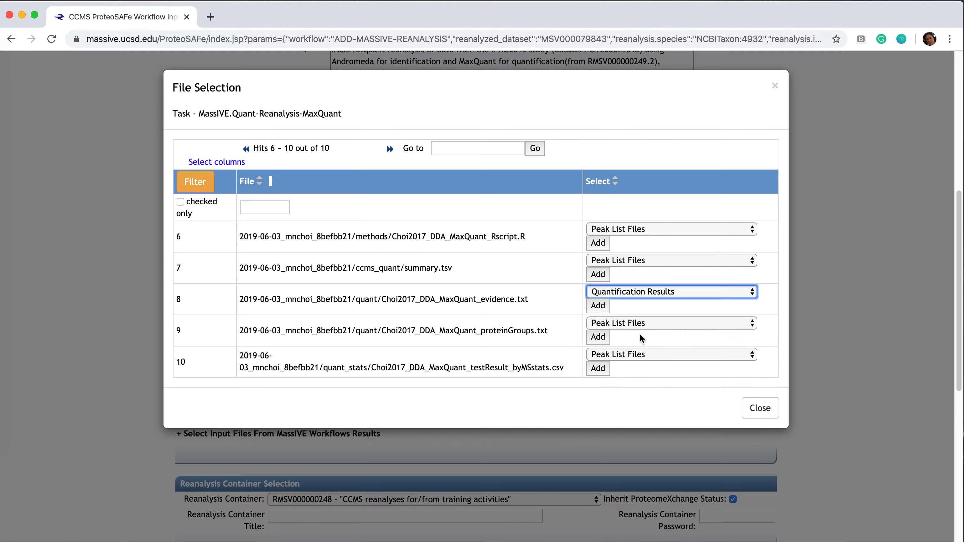
pyautogui.click(598, 307)
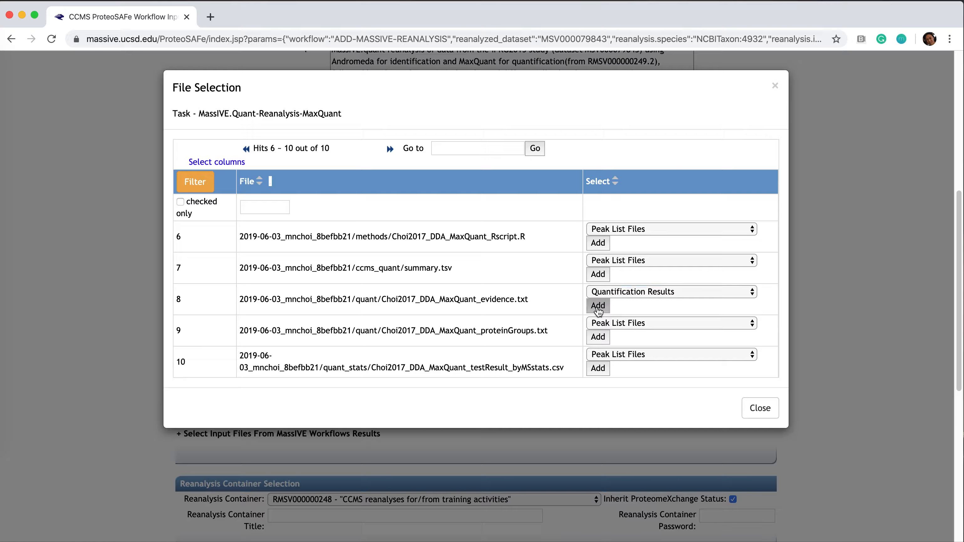
# Add Choi2017_DDA_MaxQuant_proteinGroups.txt as a Quantification Results file and close the file selection
pyautogui.click(669, 323)
pyautogui.click(669, 323)
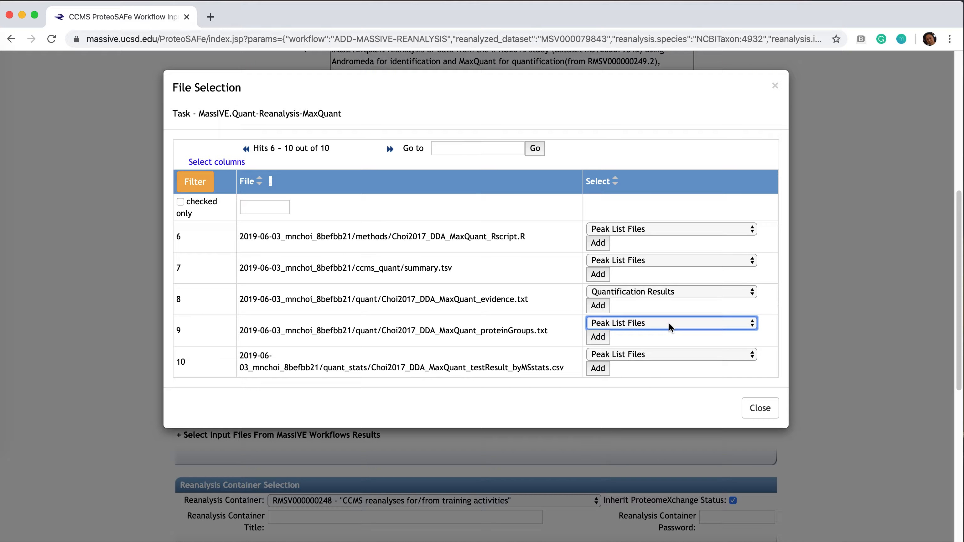
pyautogui.click(669, 324)
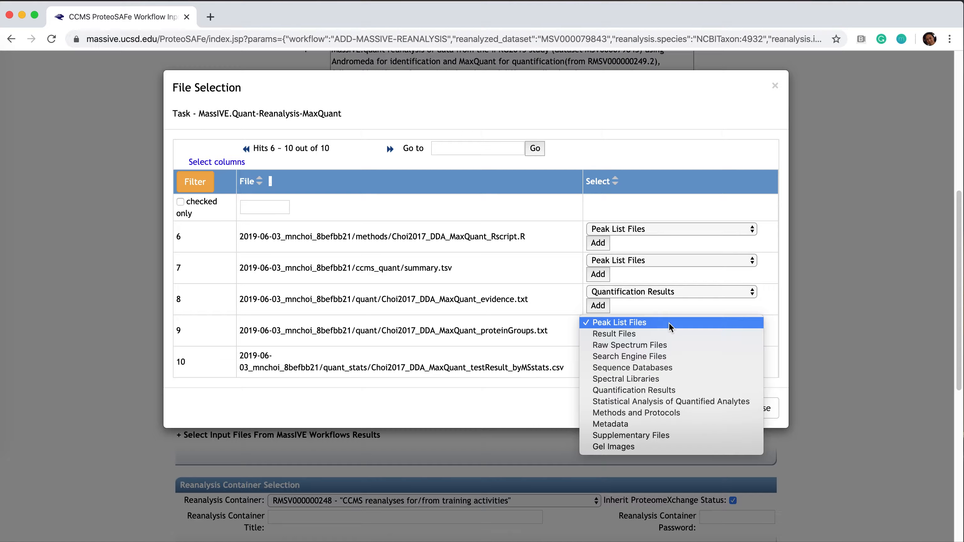
pyautogui.click(660, 391)
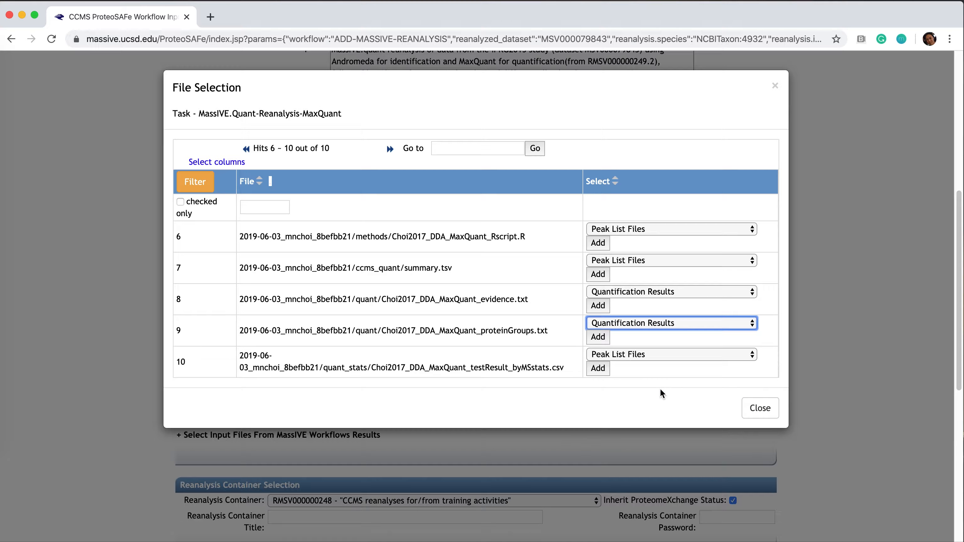
pyautogui.click(602, 337)
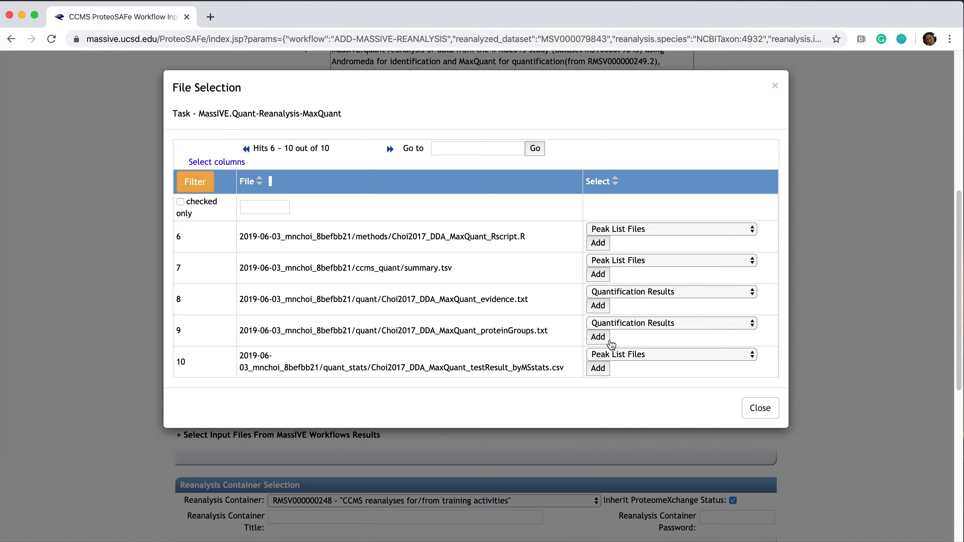
pyautogui.click(760, 408)
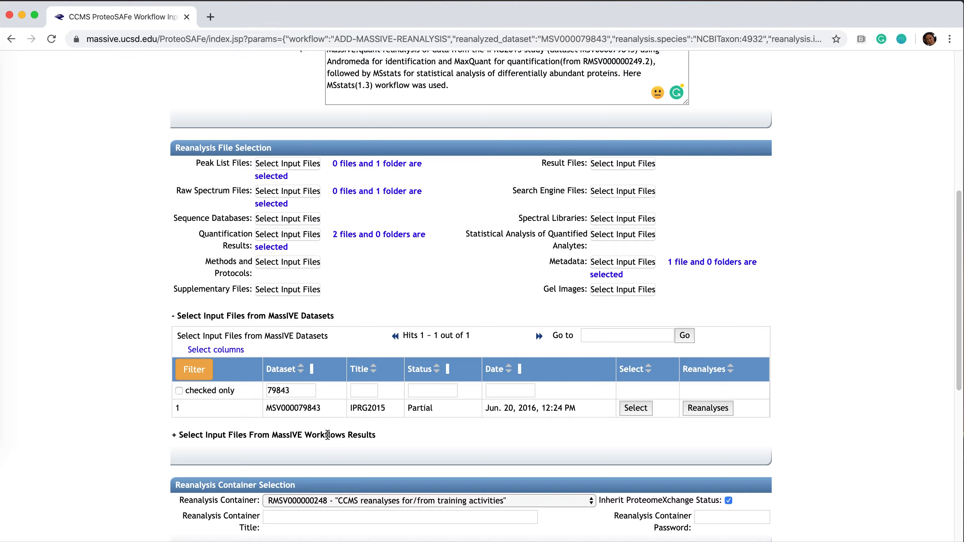
# Expand the input files from MassIVE workflow results and open the Mar. 10, 2020 MSstats task "test-MSstats workflow-v1.3-maxquant-quant-directly from 249.2"
pyautogui.click(175, 436)
pyautogui.scroll(-5, 245, 333)
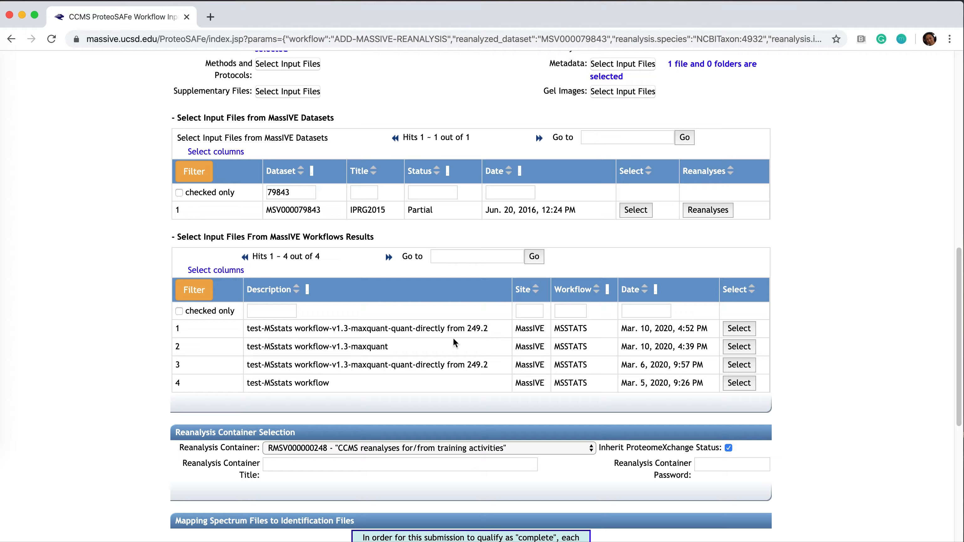
pyautogui.click(735, 328)
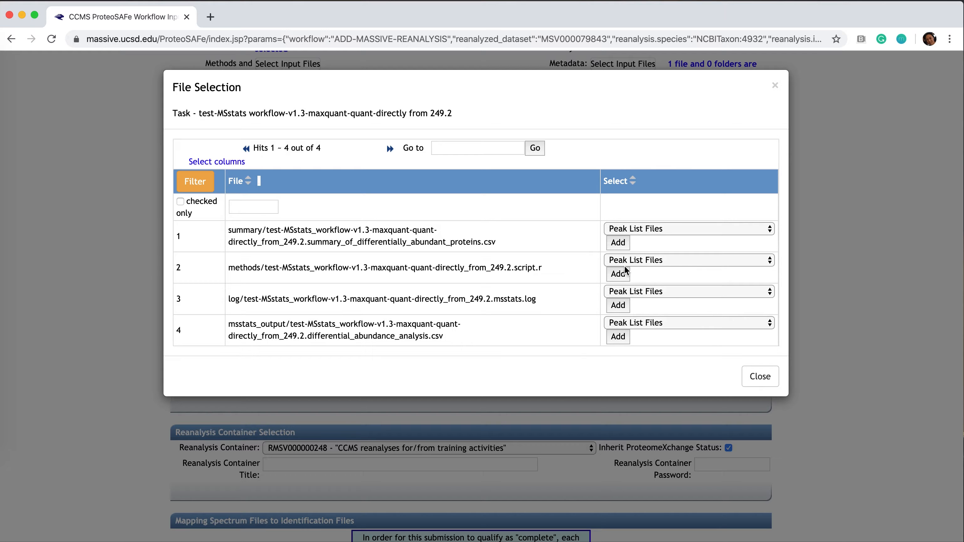
# Add the MSstats task's script.r and msstats.log files to the reanalysis as Methods and Protocols files
pyautogui.click(747, 260)
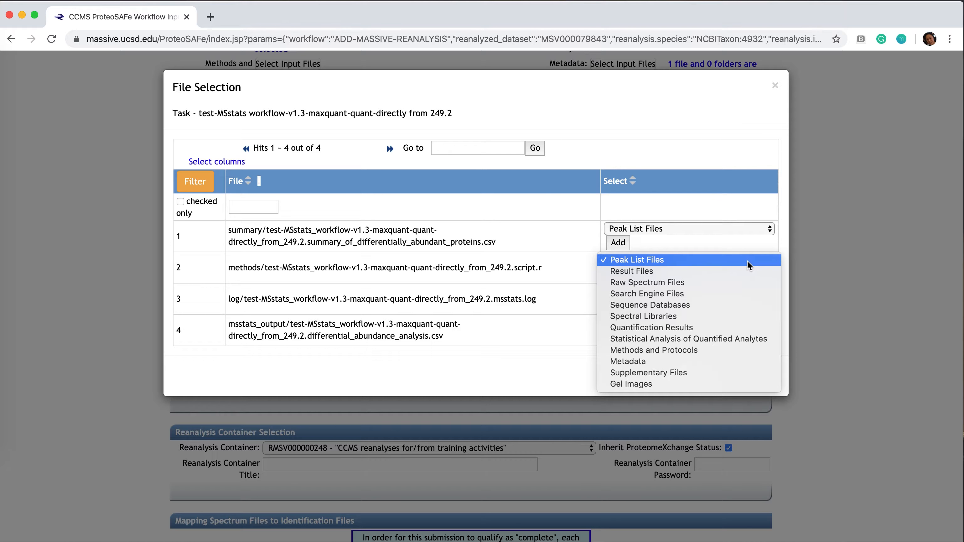
pyautogui.click(679, 350)
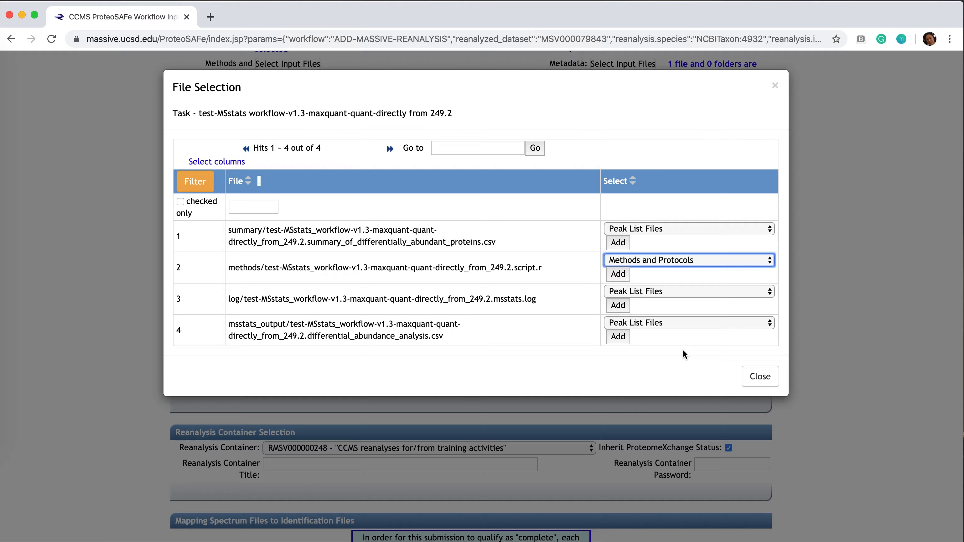
pyautogui.click(624, 275)
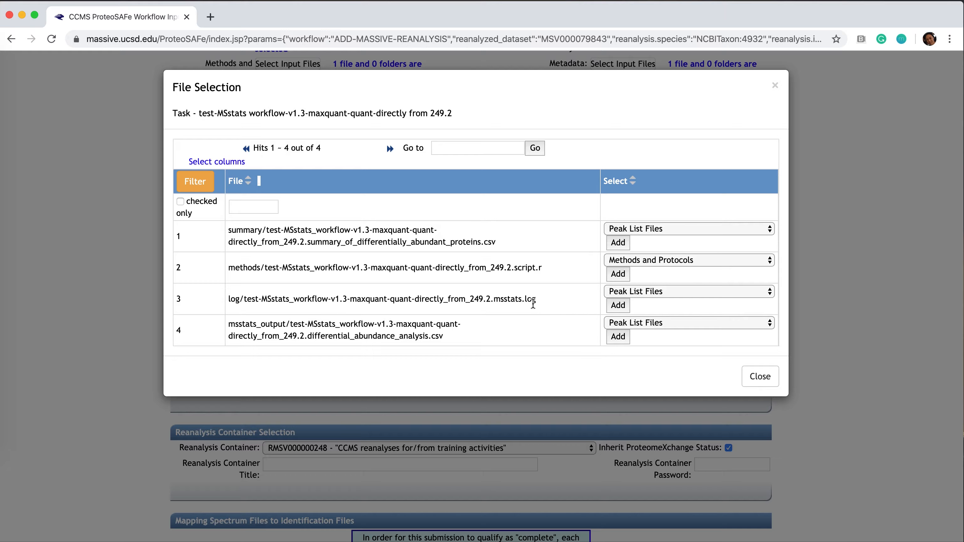
pyautogui.click(649, 292)
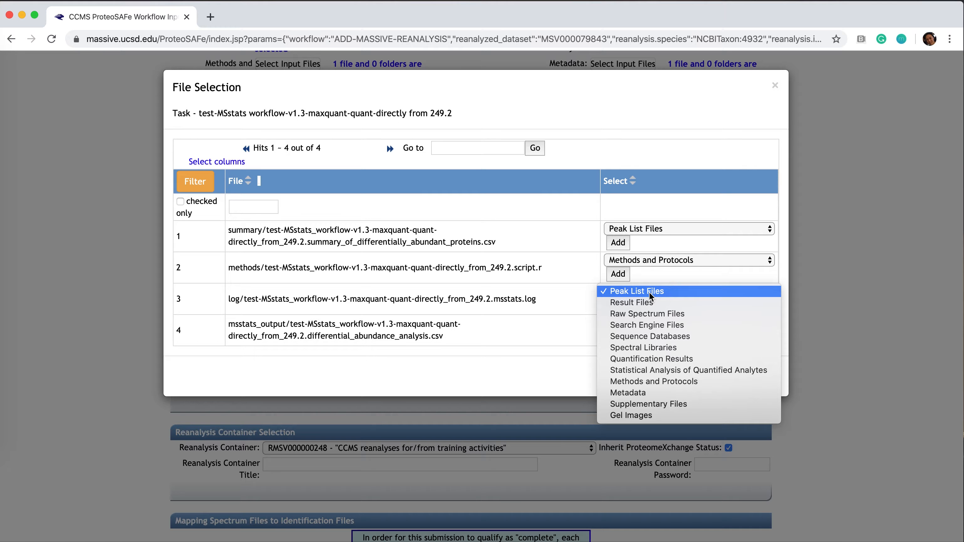
pyautogui.click(642, 381)
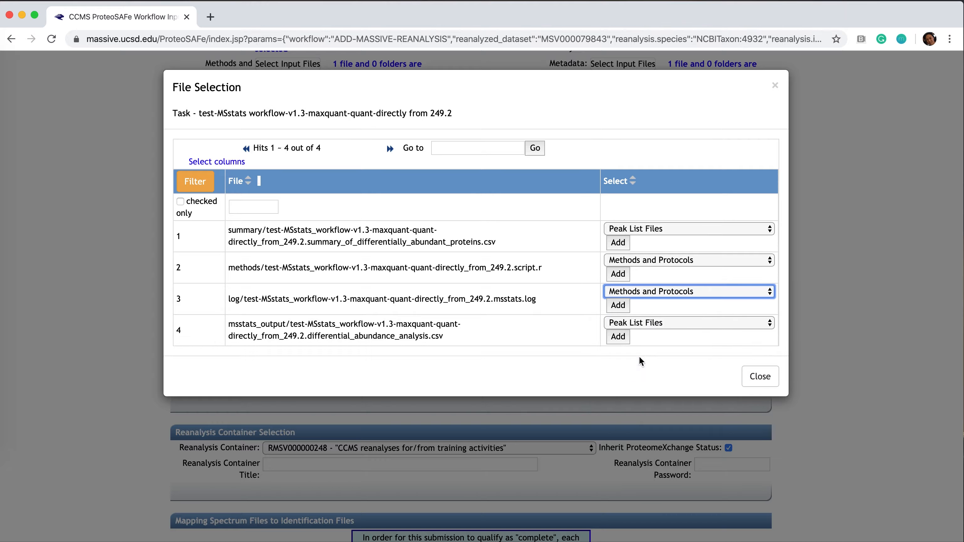
pyautogui.click(618, 306)
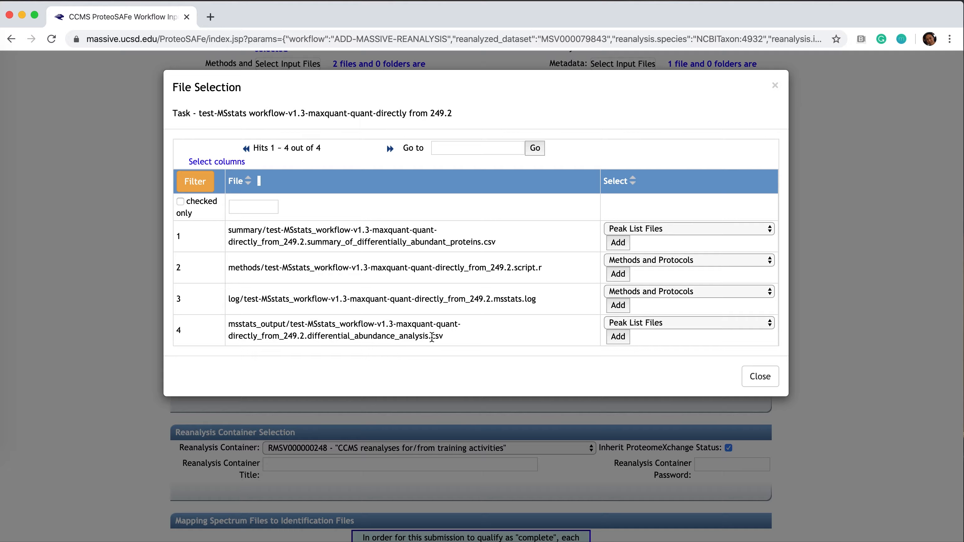
# Add the differential_abundance_analysis.csv file as Statistical Analysis of Quantified Analytes and close the file selection
pyautogui.click(674, 325)
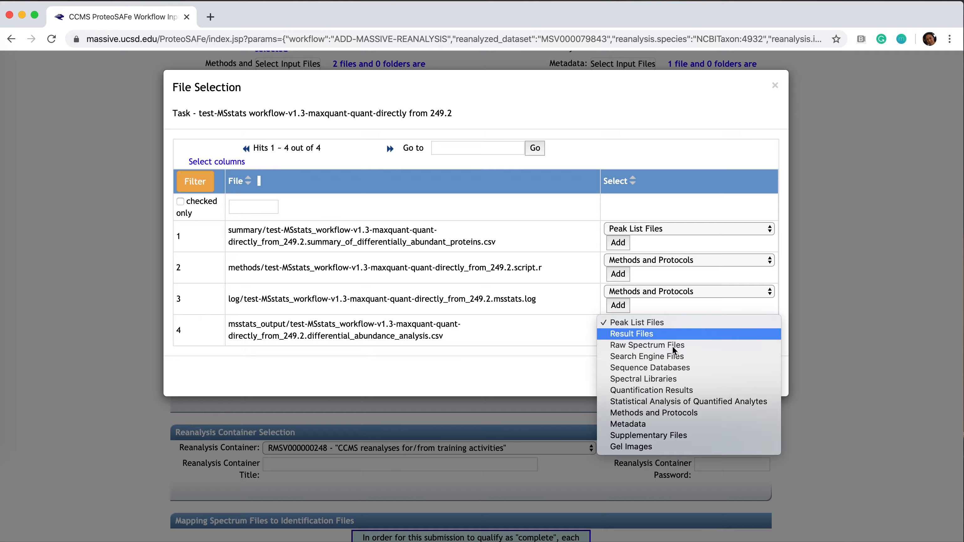
pyautogui.click(738, 402)
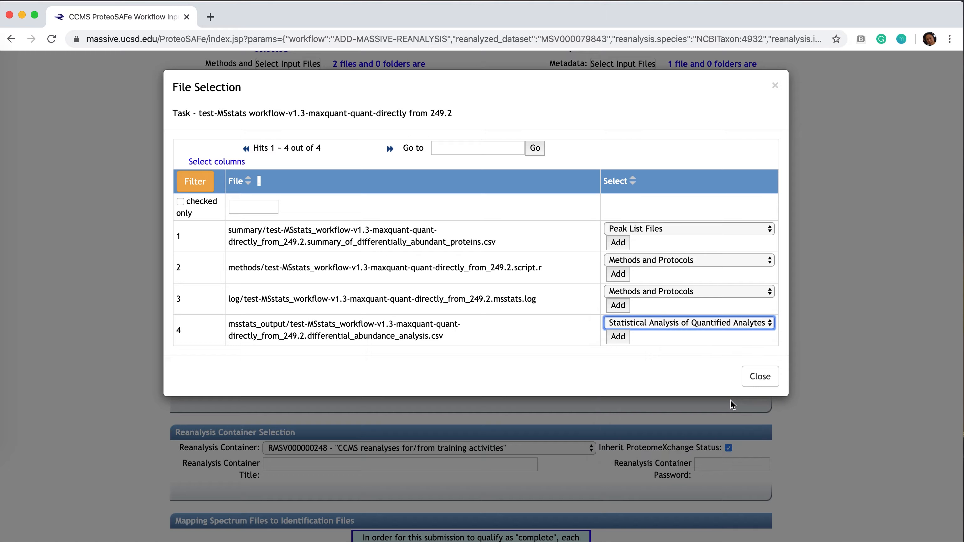
pyautogui.click(618, 337)
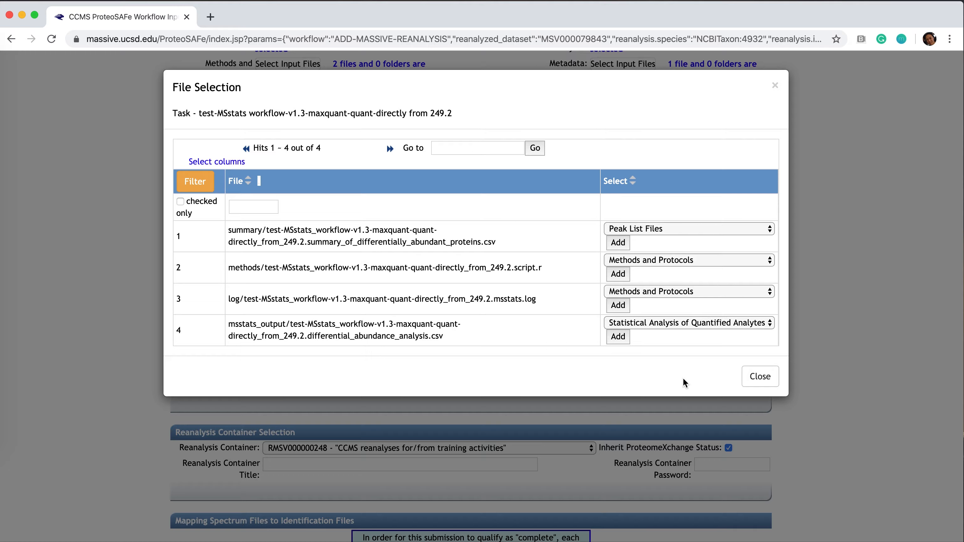
pyautogui.click(758, 380)
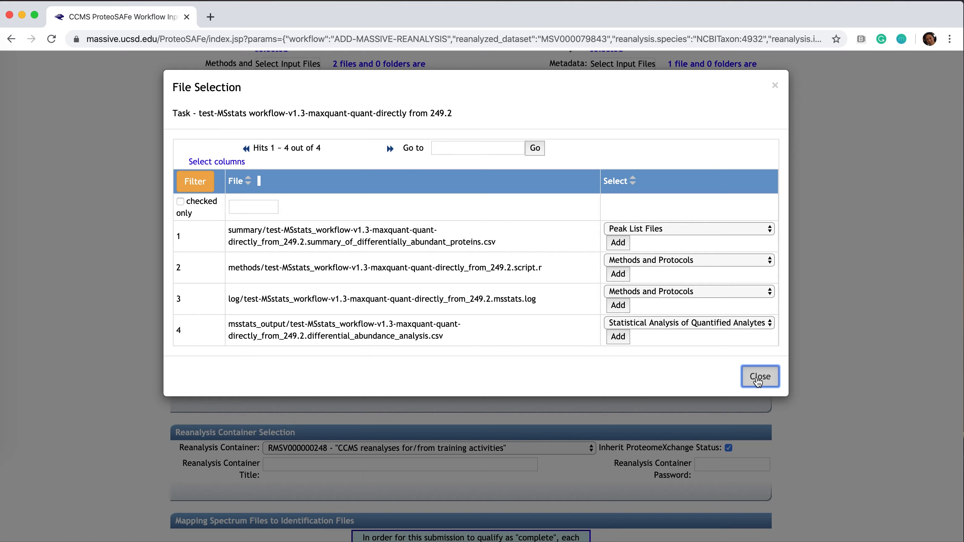
# Remove the MSV000079843/peak folder from the selected Peak List Files and finish the selection
pyautogui.scroll(3, 825, 294)
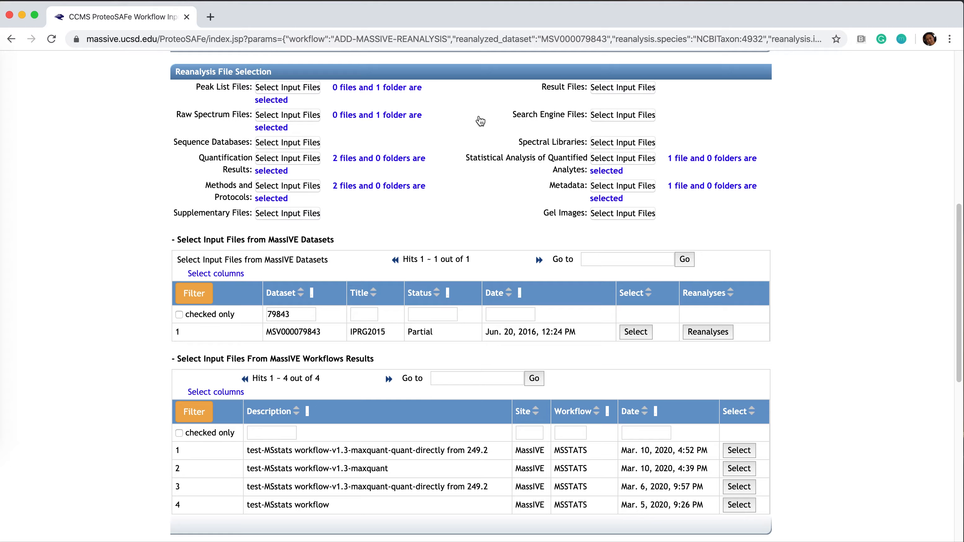
pyautogui.click(309, 91)
pyautogui.click(408, 98)
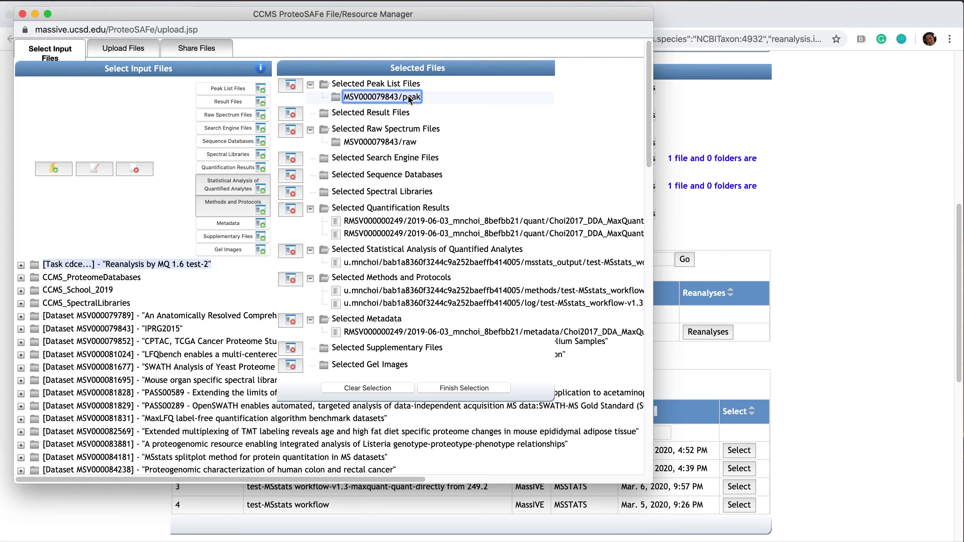
pyautogui.click(290, 88)
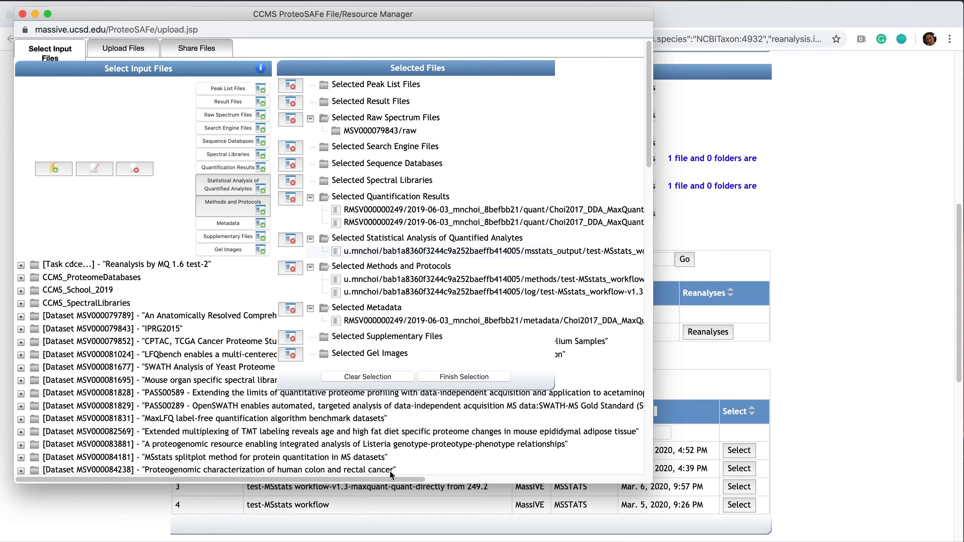
pyautogui.click(459, 377)
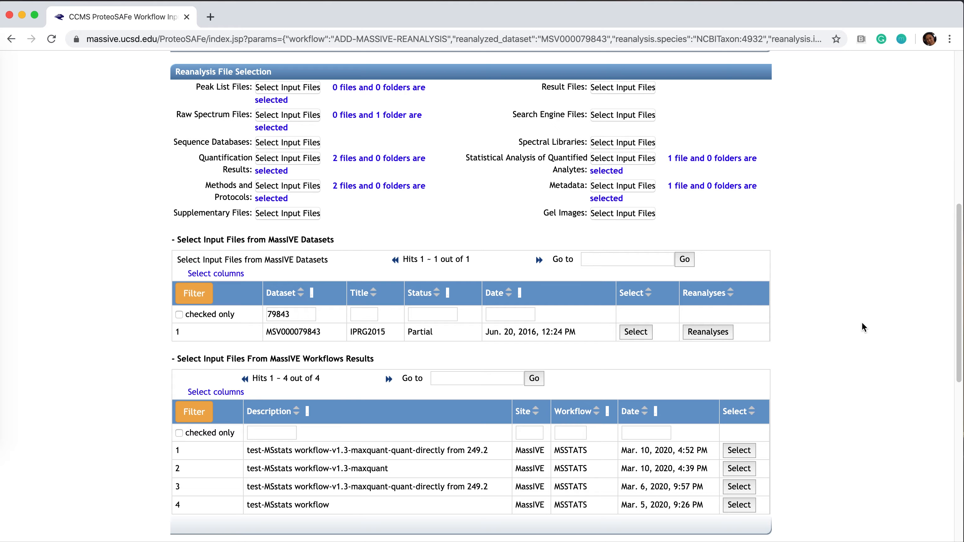
# Submit the reanalysis workflow with the RMSV000000248 container and the existing notification e-mail
pyautogui.scroll(-10, 849, 324)
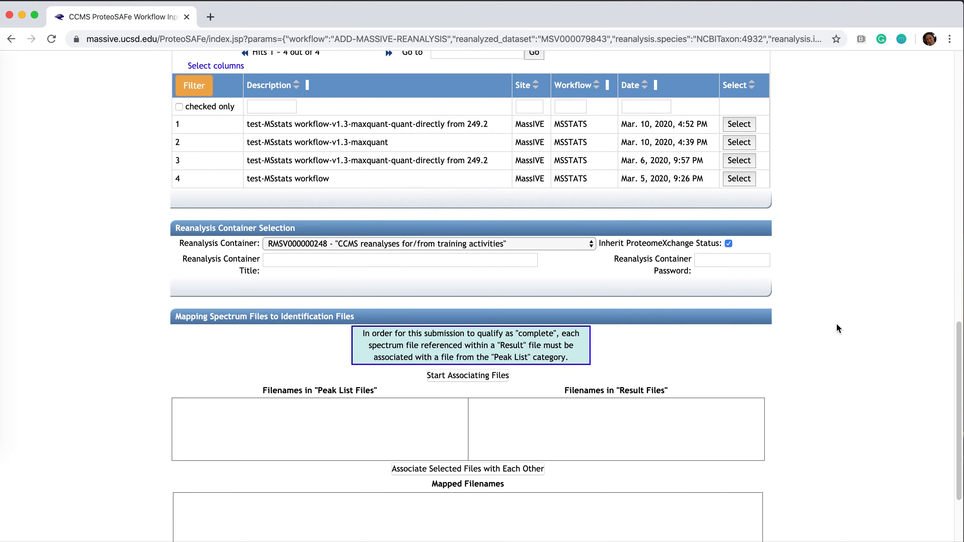
pyautogui.scroll(-4, 836, 323)
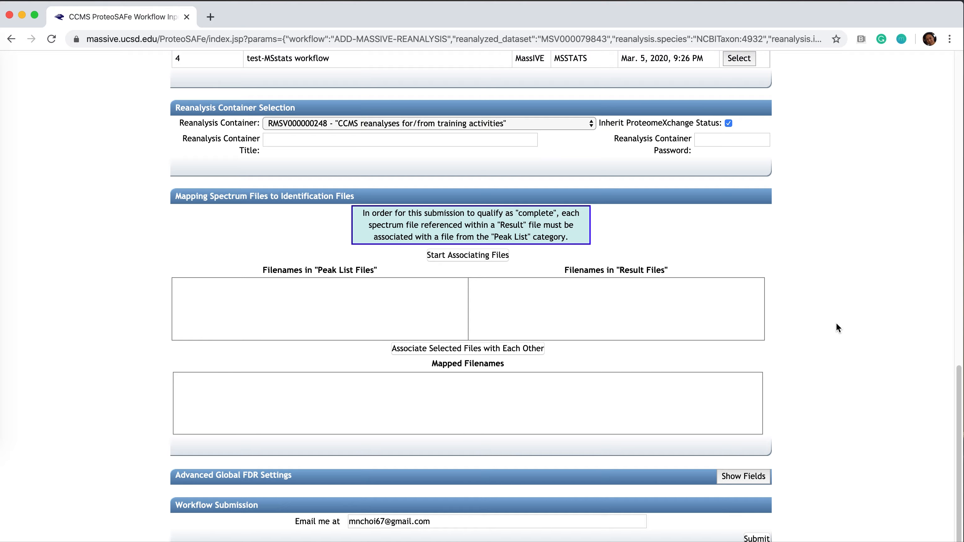
pyautogui.scroll(-1, 836, 323)
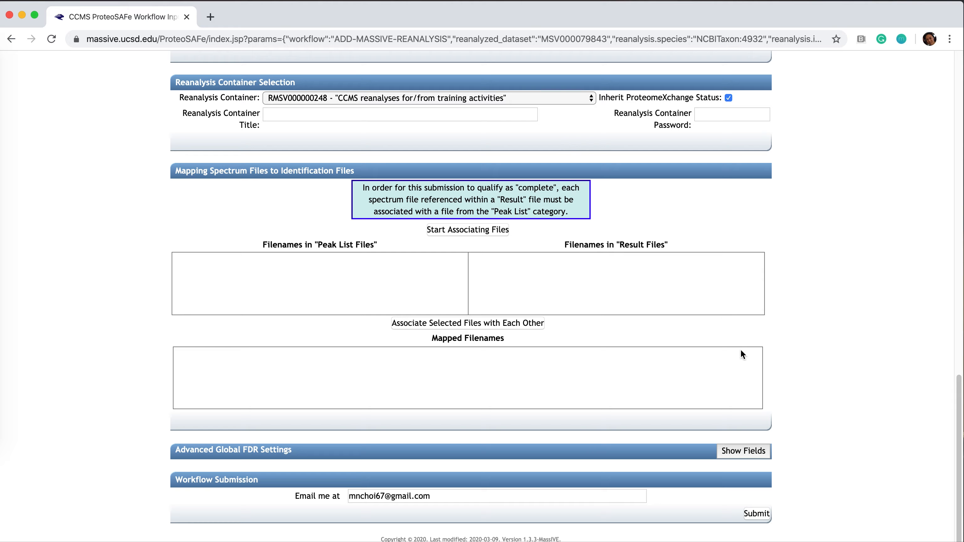
pyautogui.click(760, 516)
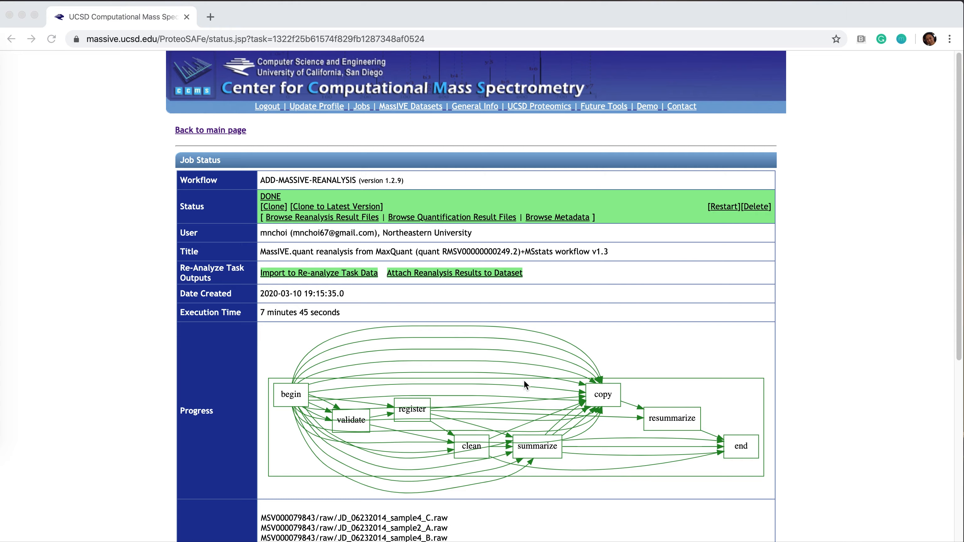
# Review the finished reanalysis job's progress and its raw, quantification, statistical analysis, methods and metadata files
pyautogui.scroll(-4, 523, 381)
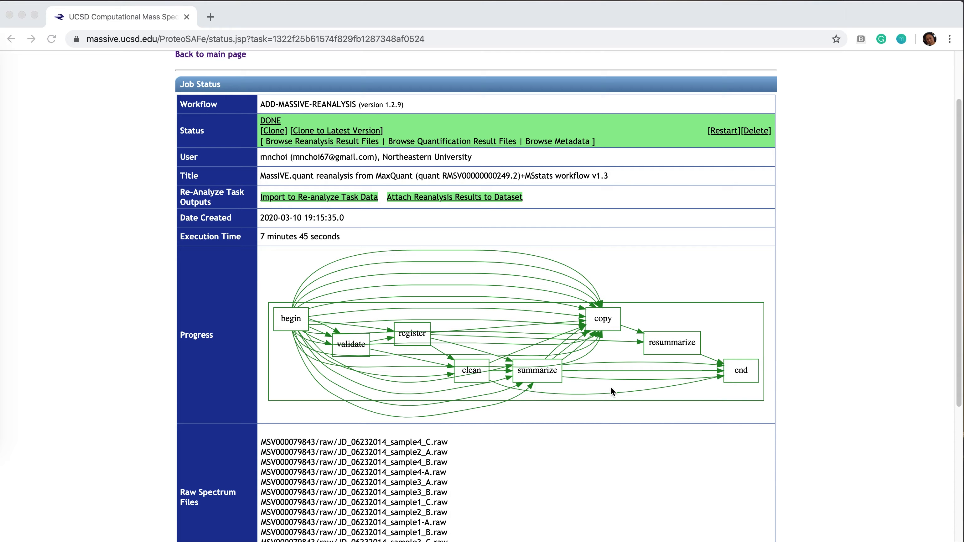
pyautogui.scroll(-10, 583, 378)
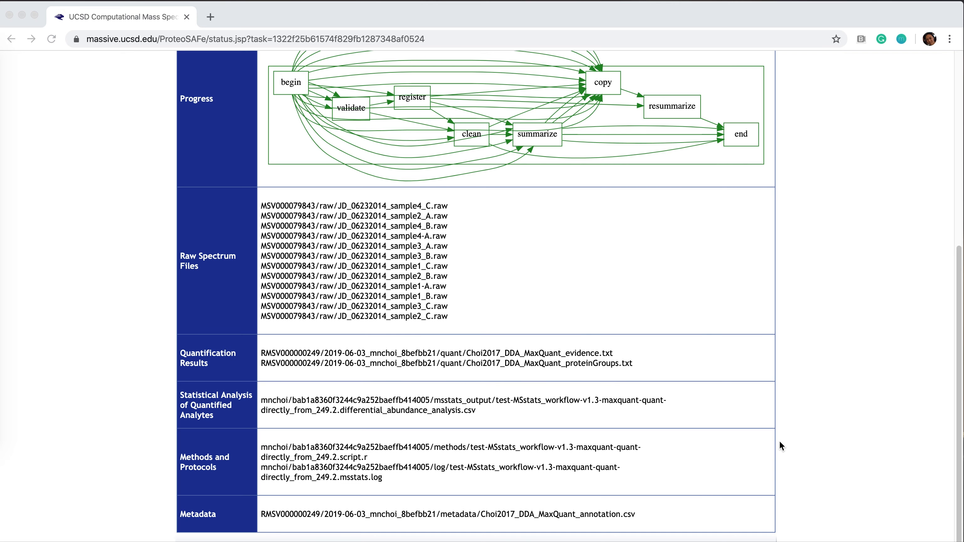
pyautogui.scroll(8, 778, 442)
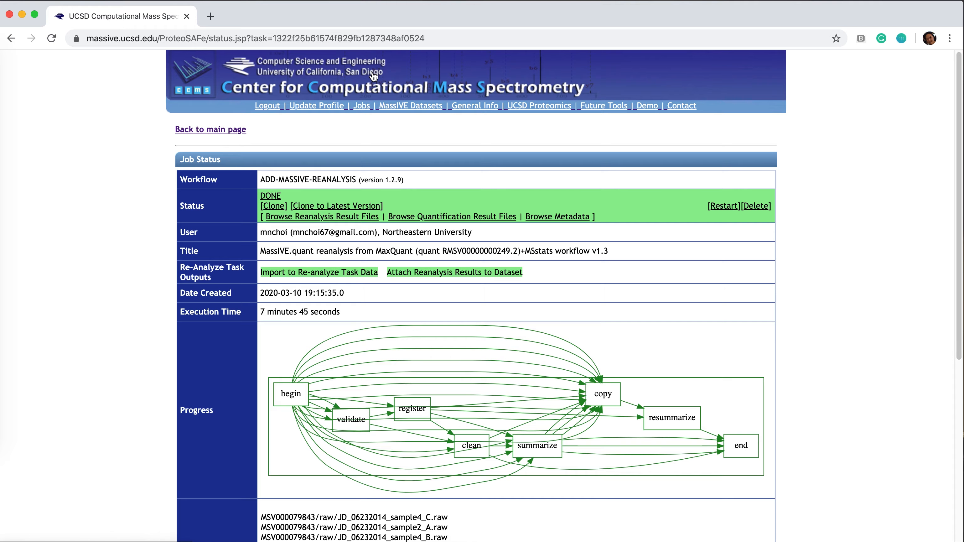
# Return to the MassIVE home page, search the datasets for 79843 and open dataset MSV000079843
pyautogui.click(373, 74)
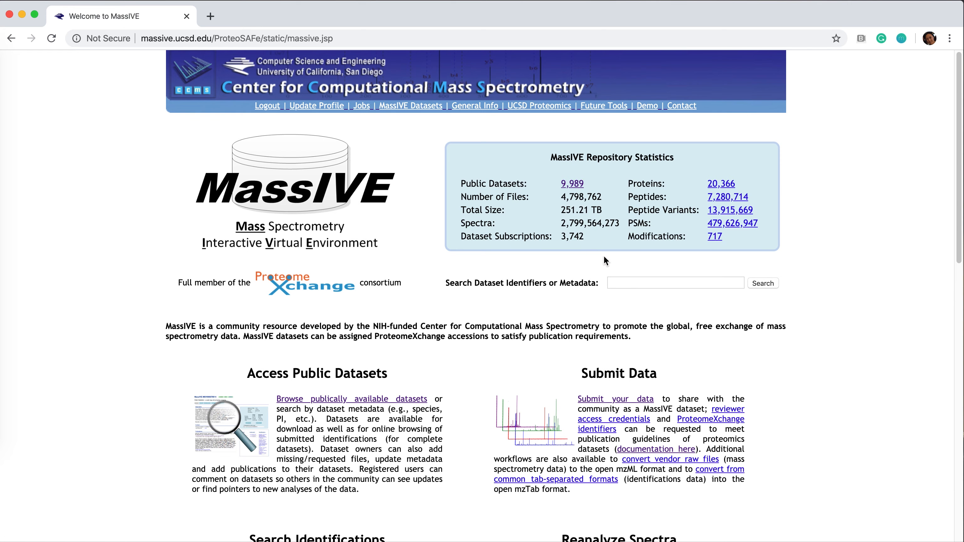
pyautogui.click(633, 281)
pyautogui.write('798')
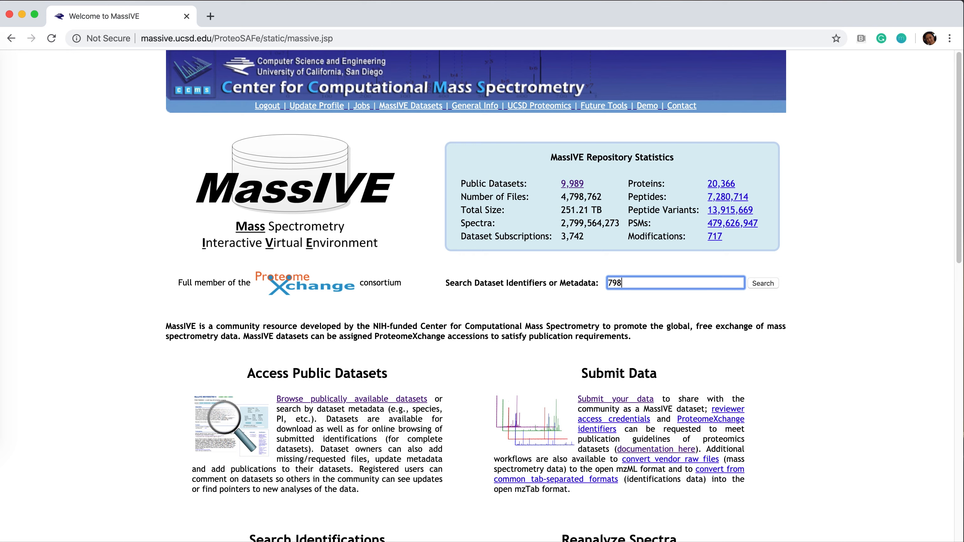
pyautogui.write('43')
pyautogui.click(762, 280)
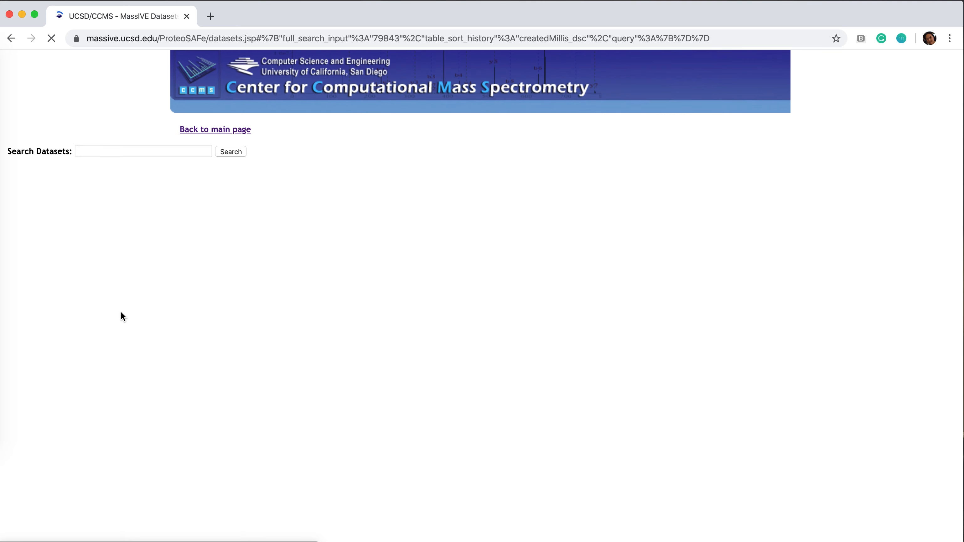
pyautogui.click(55, 288)
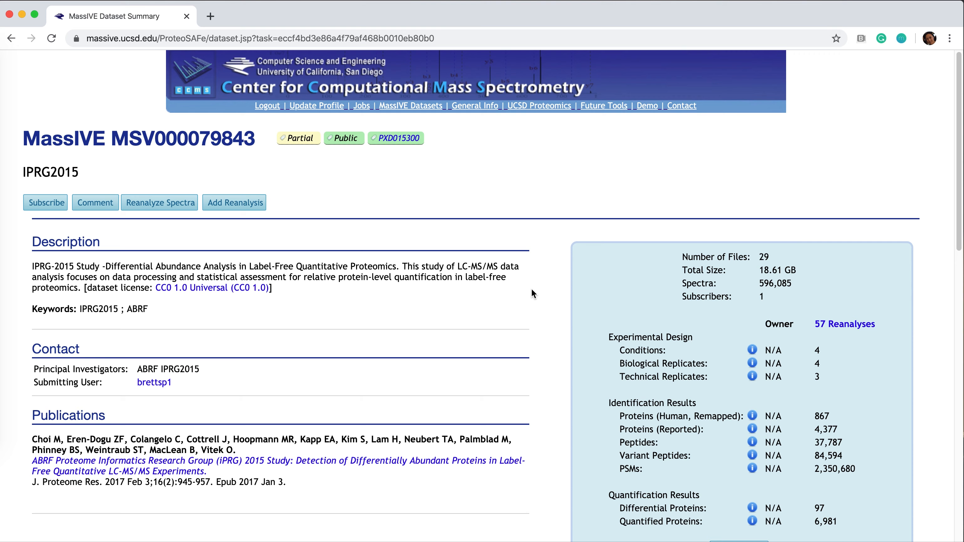
# Open reanalysis RMSV000000248.37 from the dataset's reanalyses and examine its description, experimental design and quantification results
pyautogui.scroll(-10, 532, 294)
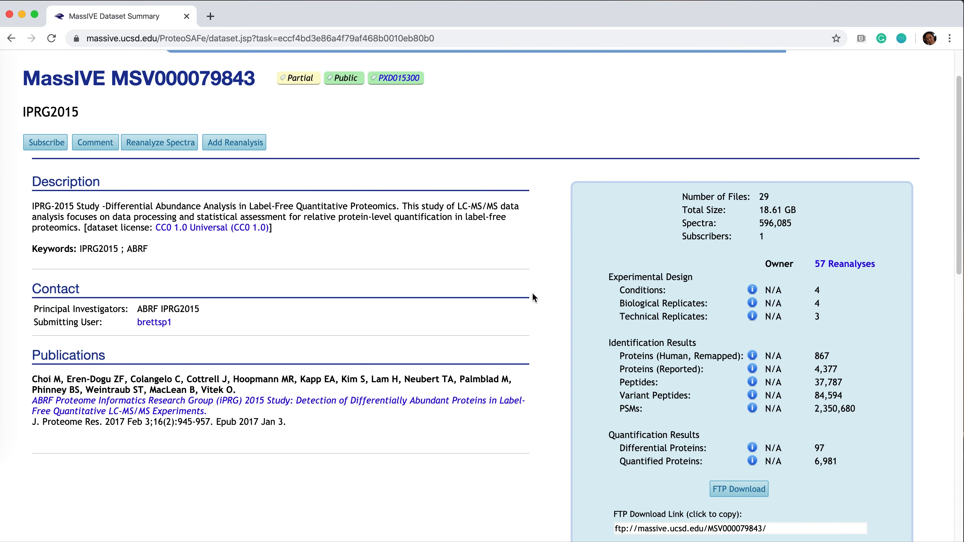
pyautogui.scroll(-1, 532, 293)
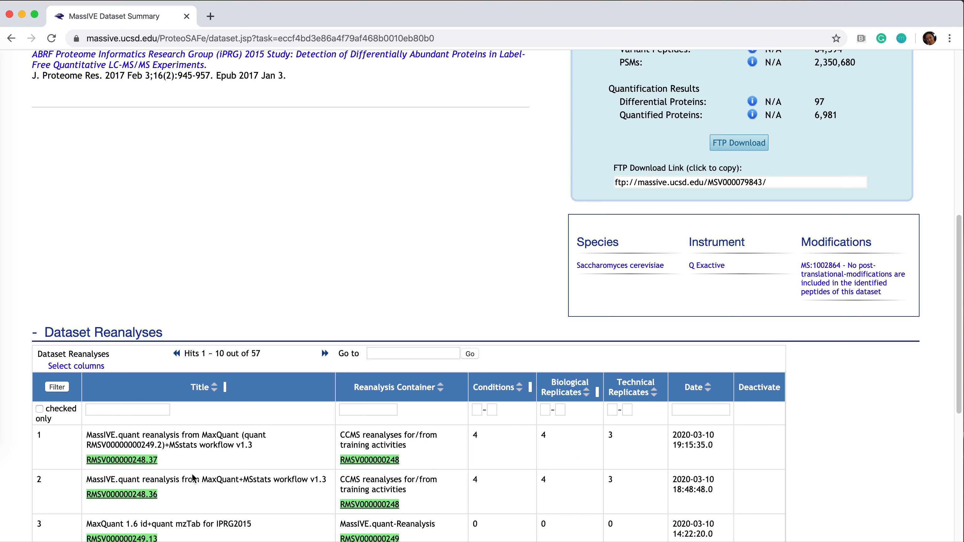
pyautogui.click(140, 462)
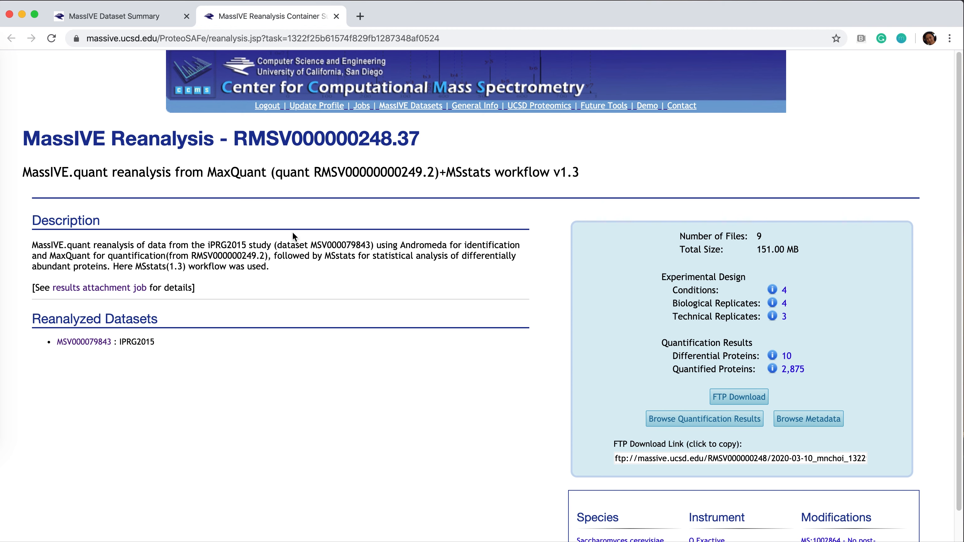
pyautogui.scroll(-2, 476, 344)
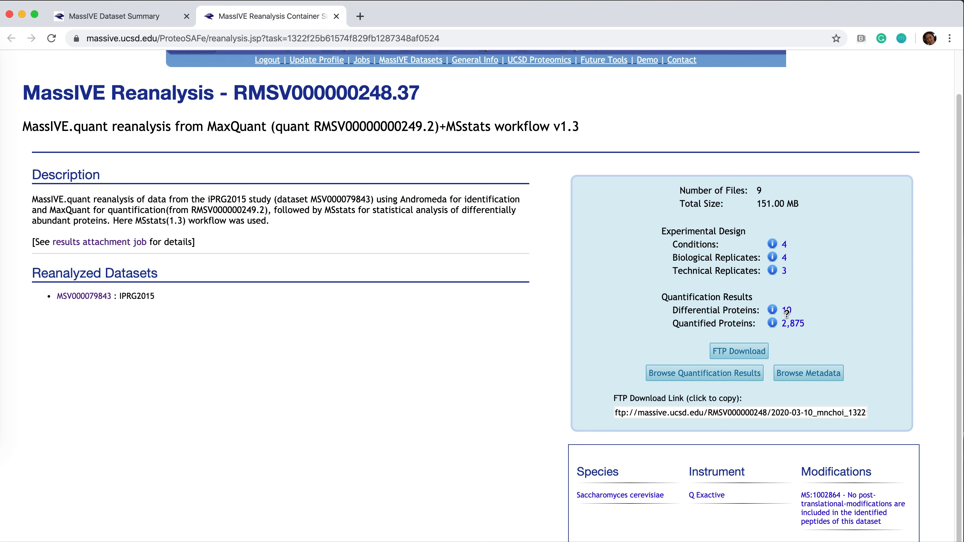
pyautogui.scroll(2, 547, 283)
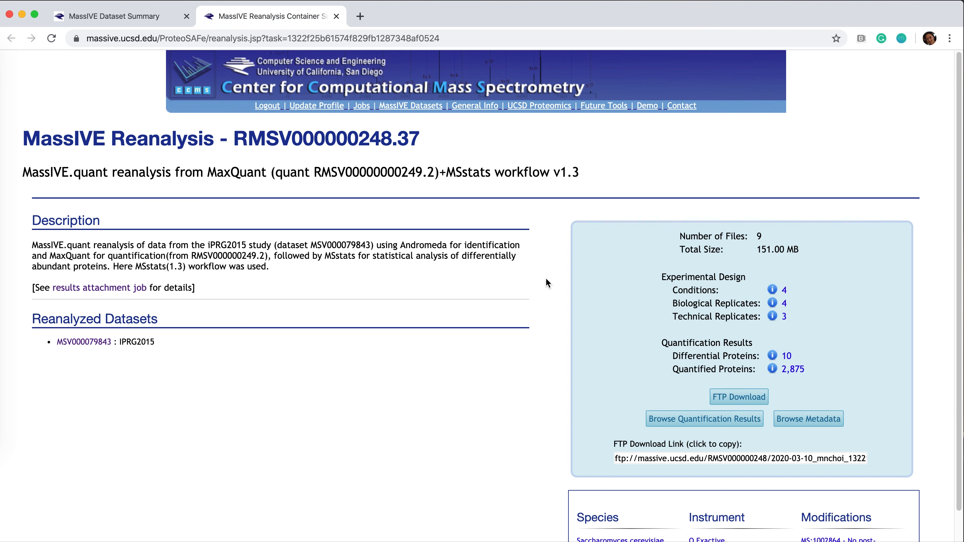